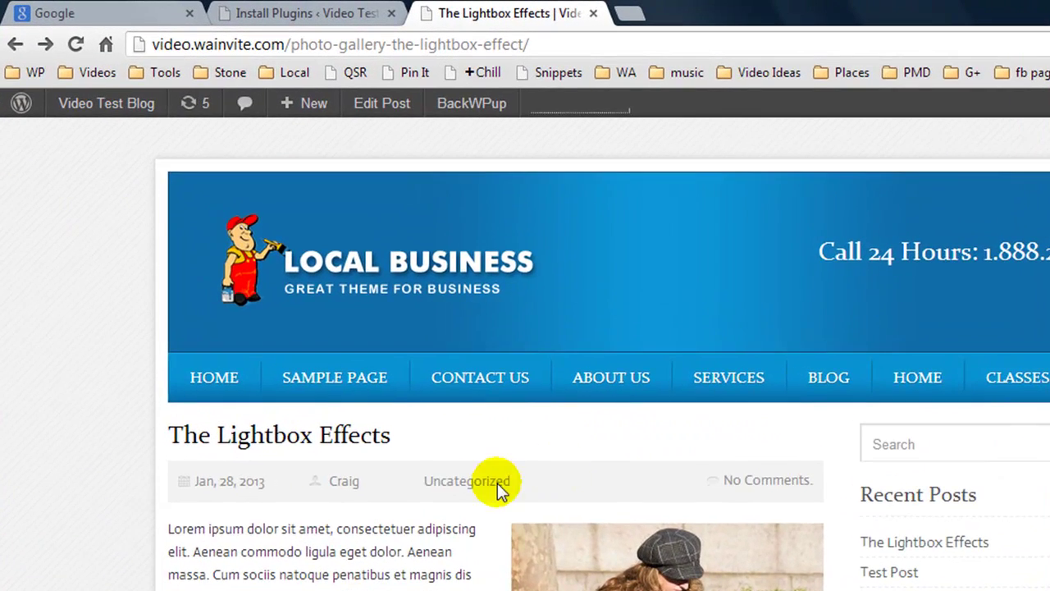
Step: View the laptop photo in The Lightbox Effects post at full size, return to the post and look over its images
scroll(476, 484, "down", 2)
scroll(443, 482, "up", 2)
scroll(399, 521, "down", 1)
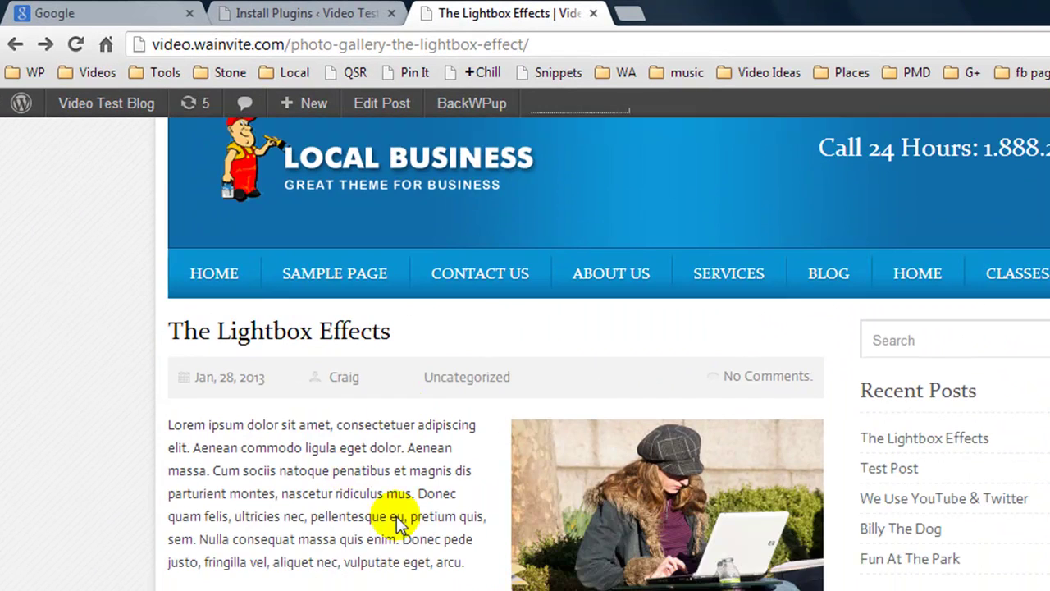
scroll(443, 587, "down", 2)
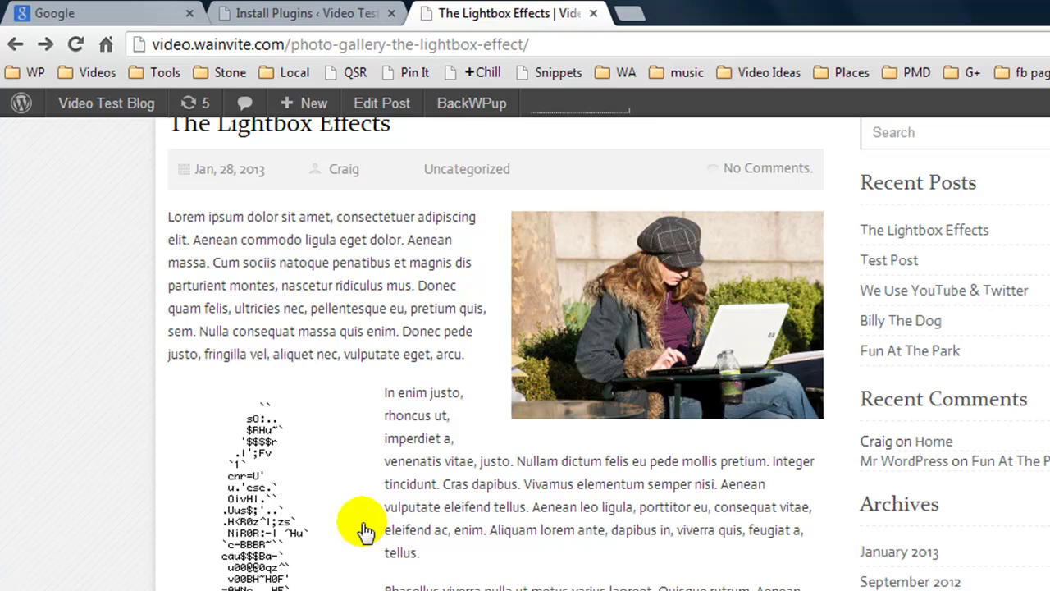
left_click(574, 343)
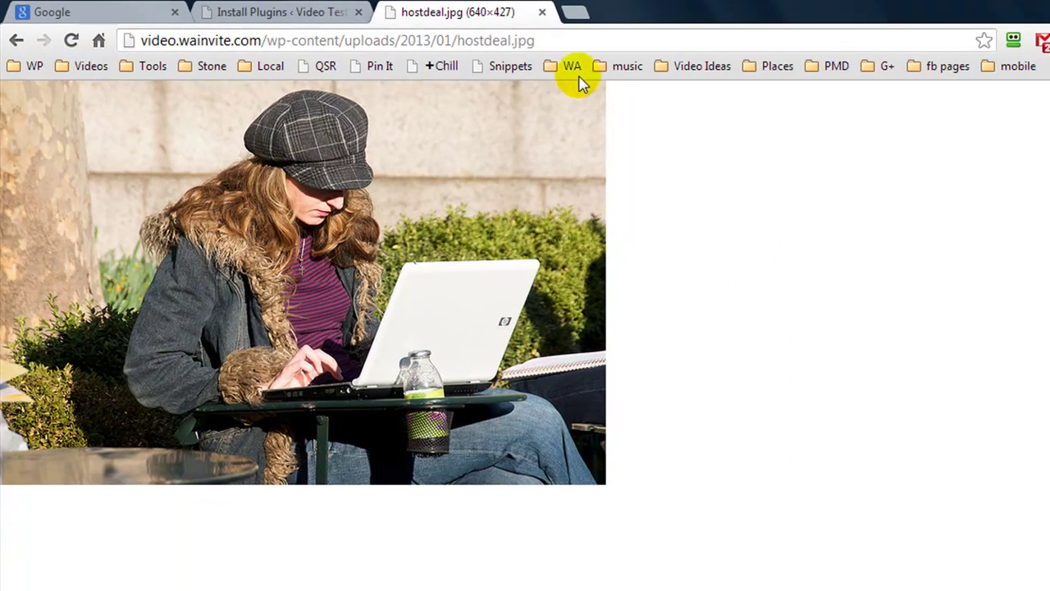
left_click(15, 41)
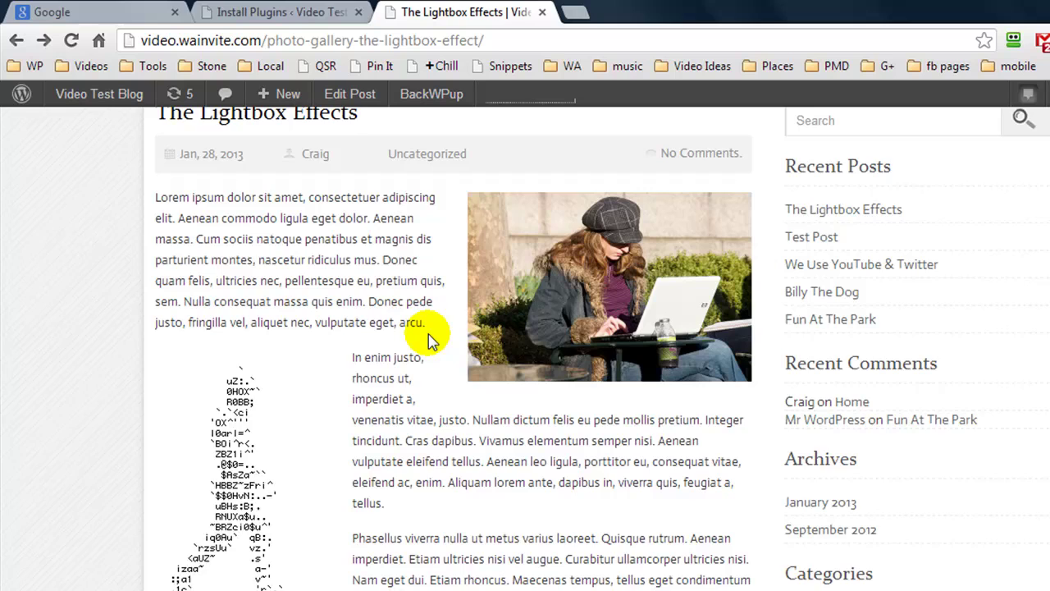
scroll(445, 347, "down", 2)
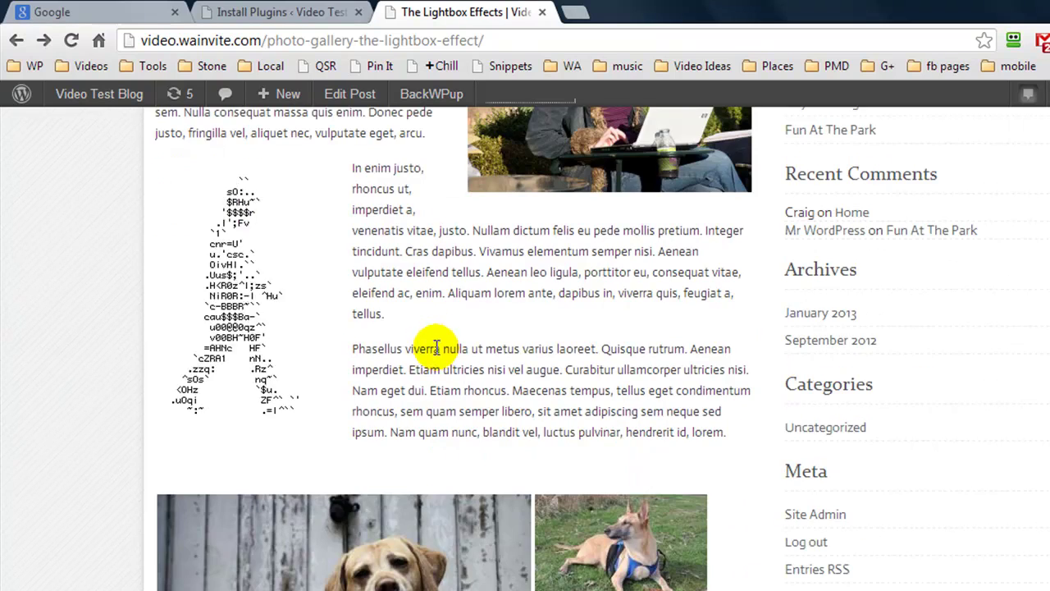
scroll(433, 347, "up", 2)
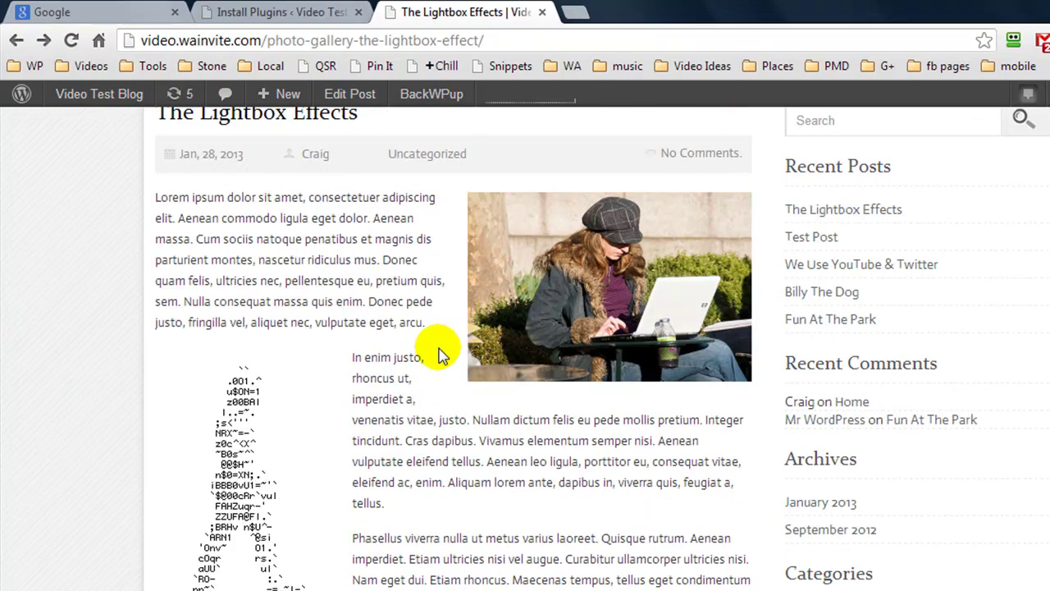
scroll(445, 347, "up", 2)
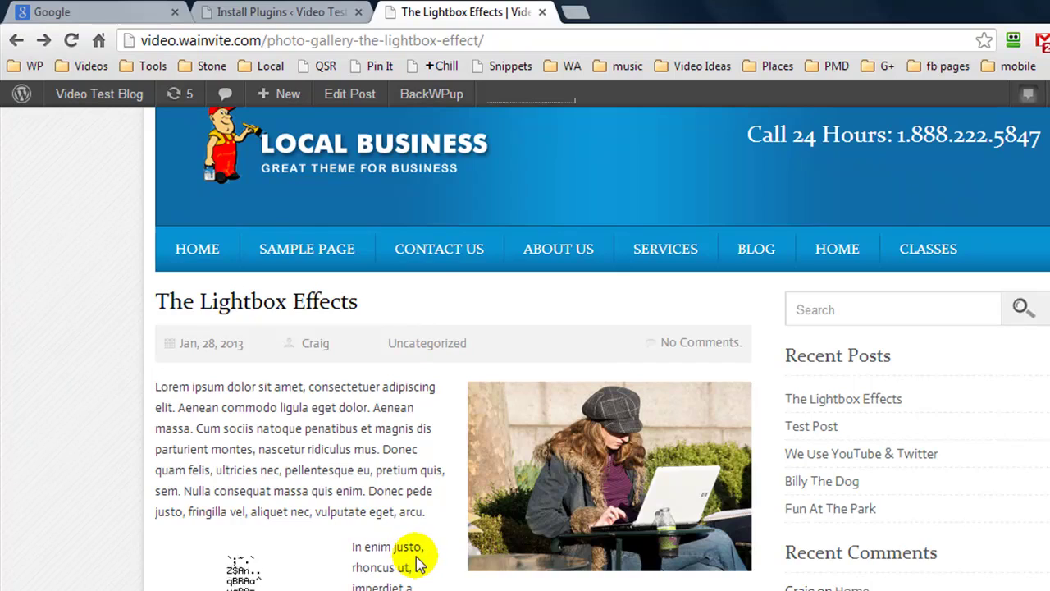
Step: Switch to the Install Plugins page and review the search results for lightbox plugins
left_click(230, 12)
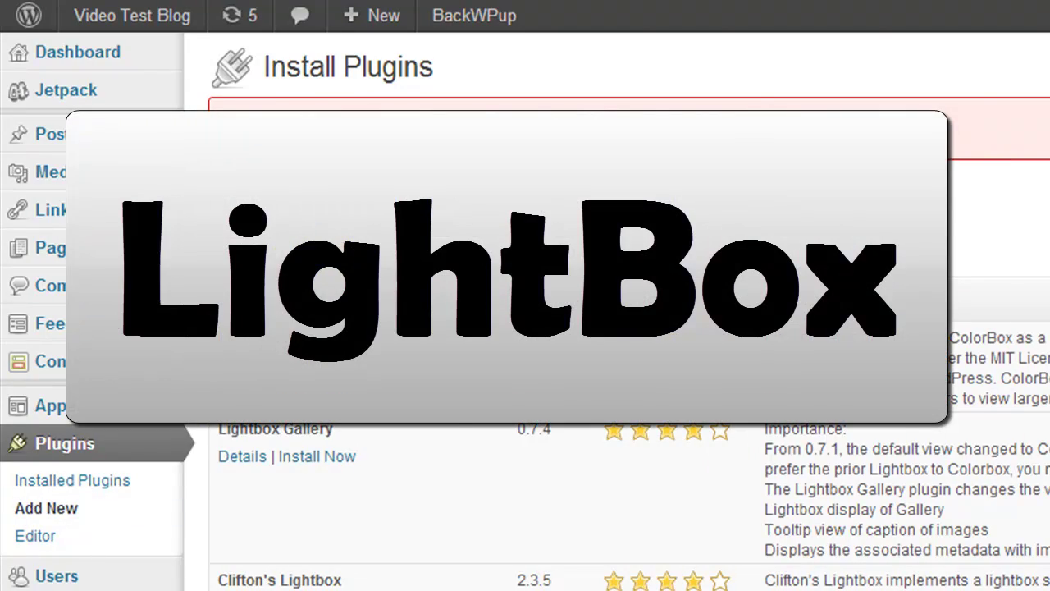
scroll(492, 493, "down", 6)
scroll(492, 476, "up", 6)
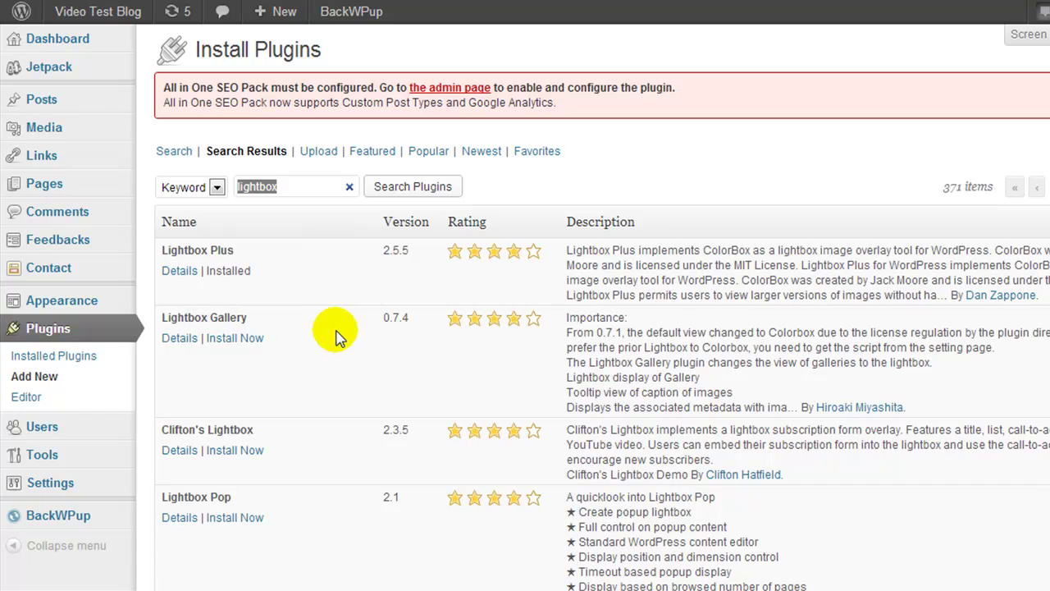
Step: Activate the Lightbox Plus plugin from the list of installed plugins
left_click(50, 355)
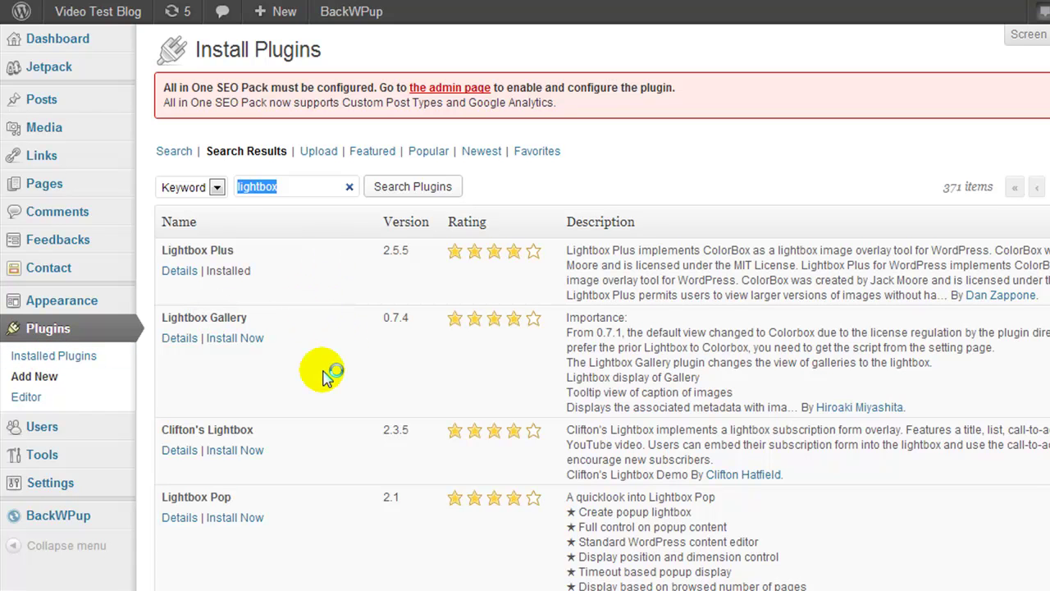
scroll(345, 433, "down", 3)
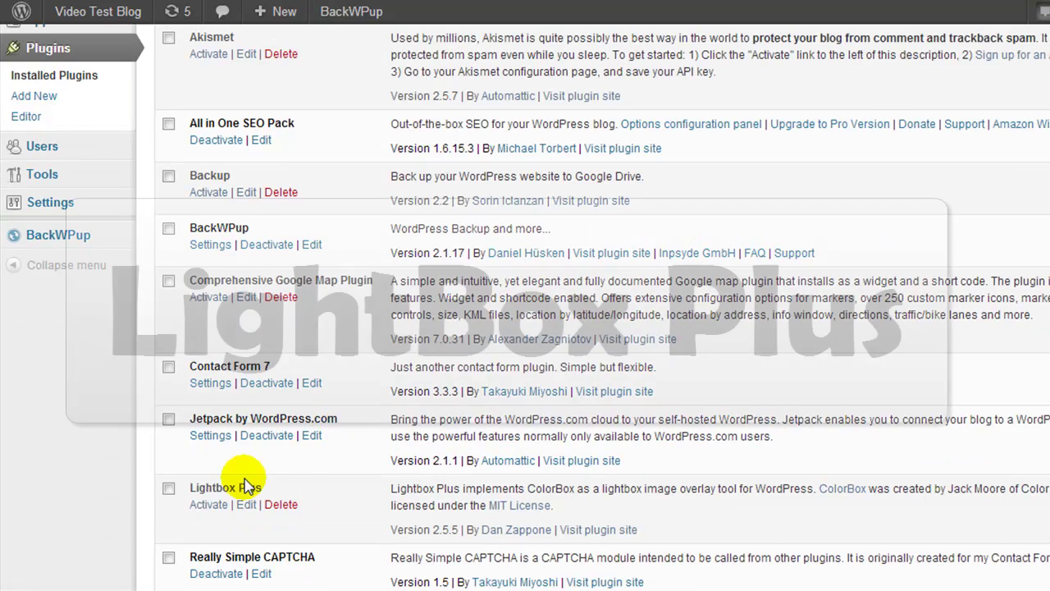
left_click(210, 506)
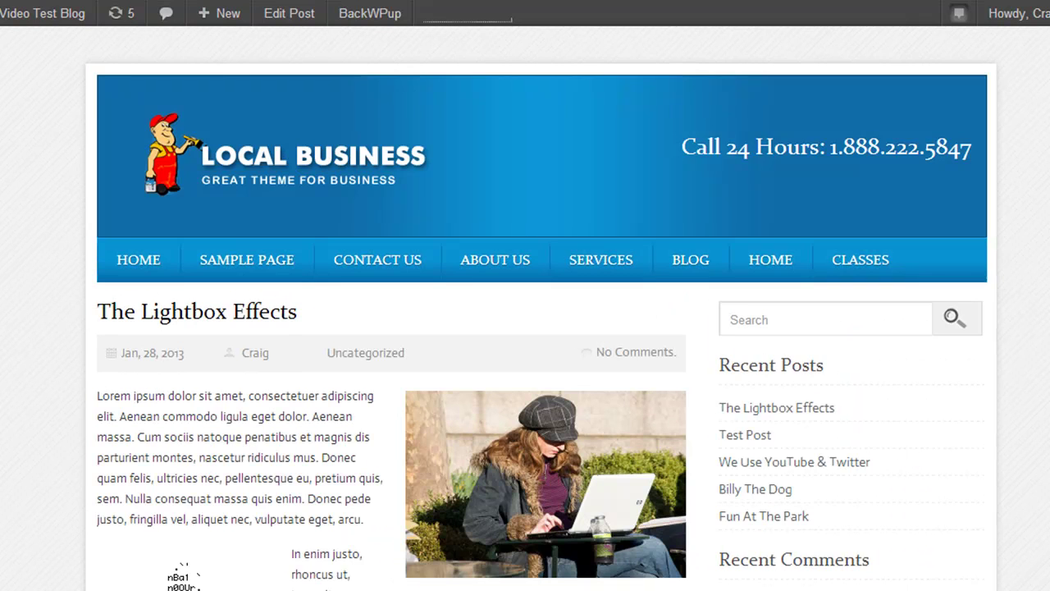
Step: Test the lightbox on the post by opening the laptop photo, viewing the walking-figure animation and closing the overlay
scroll(449, 189, "down", 1)
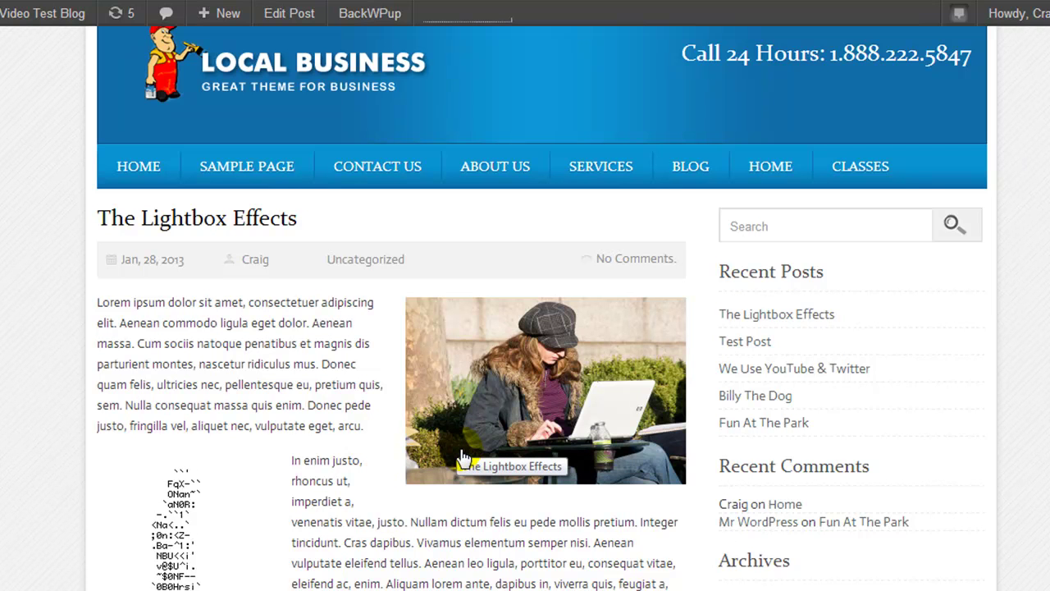
scroll(464, 402, "down", 1)
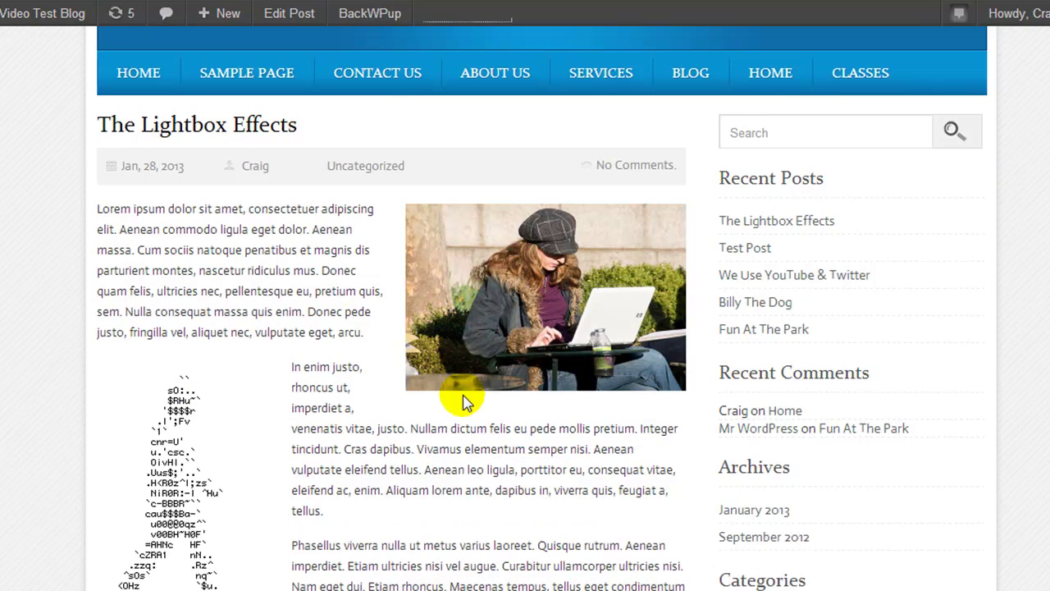
scroll(464, 402, "down", 5)
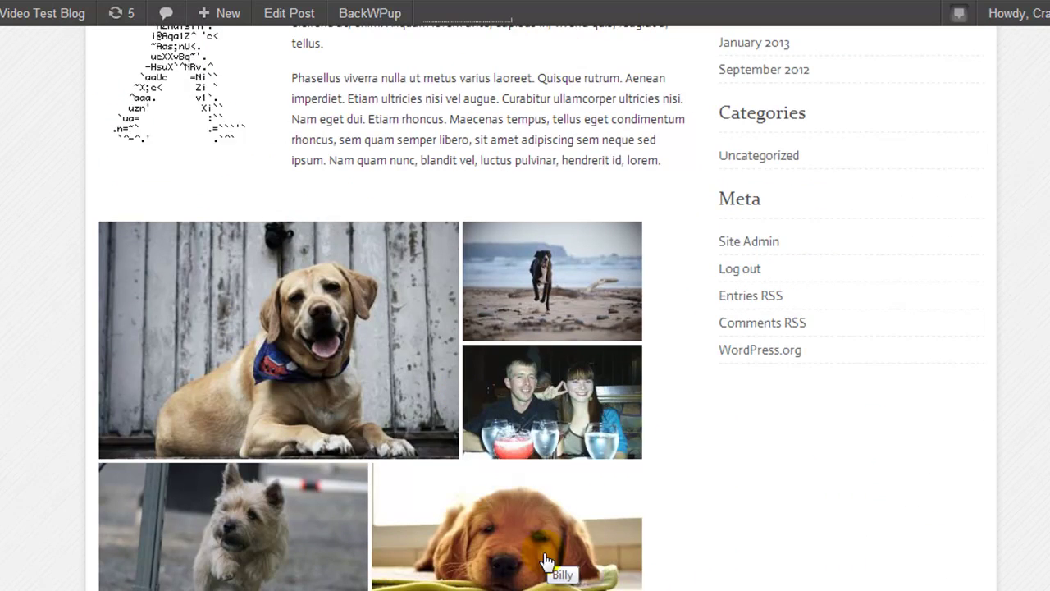
scroll(546, 560, "down", 3)
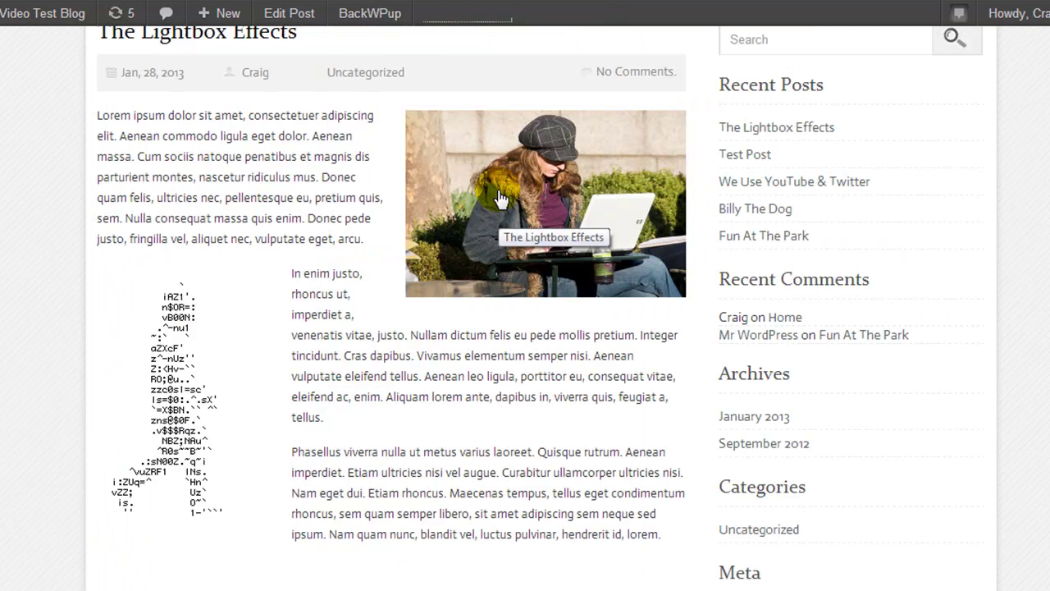
left_click(498, 192)
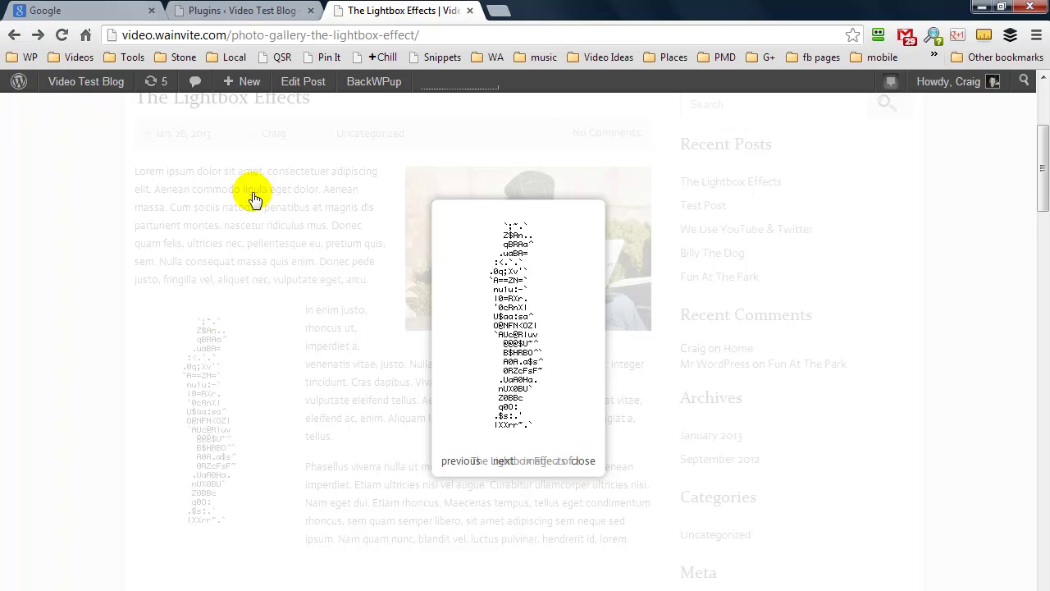
left_click(279, 278)
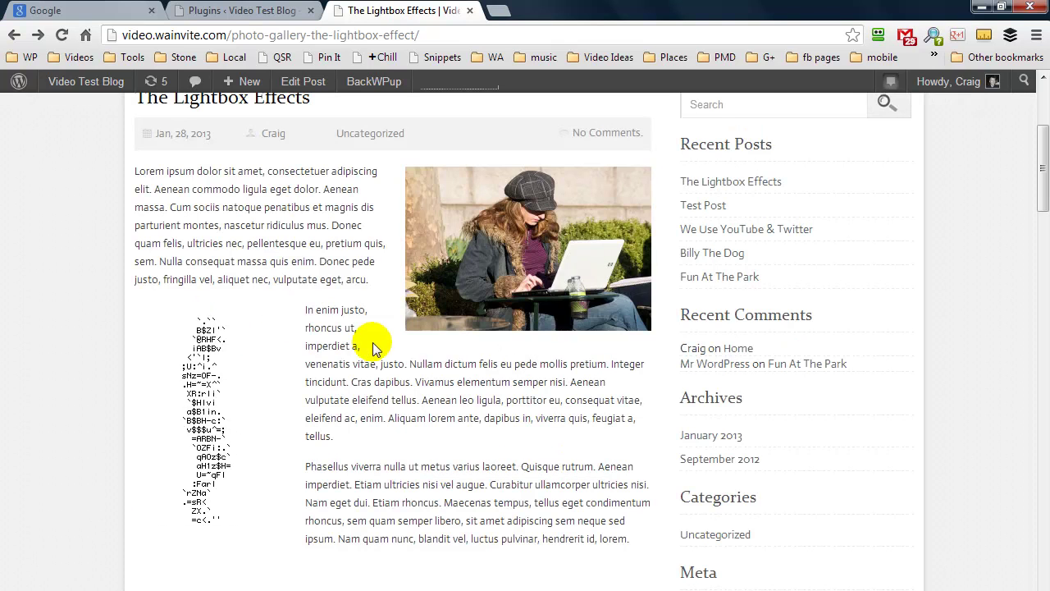
Step: Test the post's dog gallery by opening the photo of the dog with the red ball, and return to the post
scroll(446, 339, "down", 4)
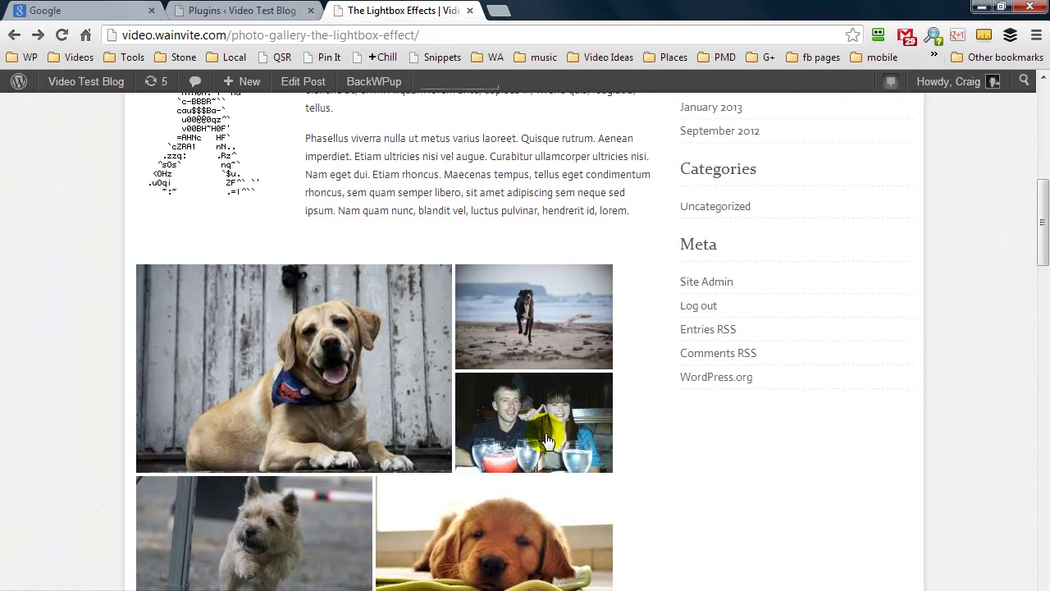
scroll(263, 472, "down", 2)
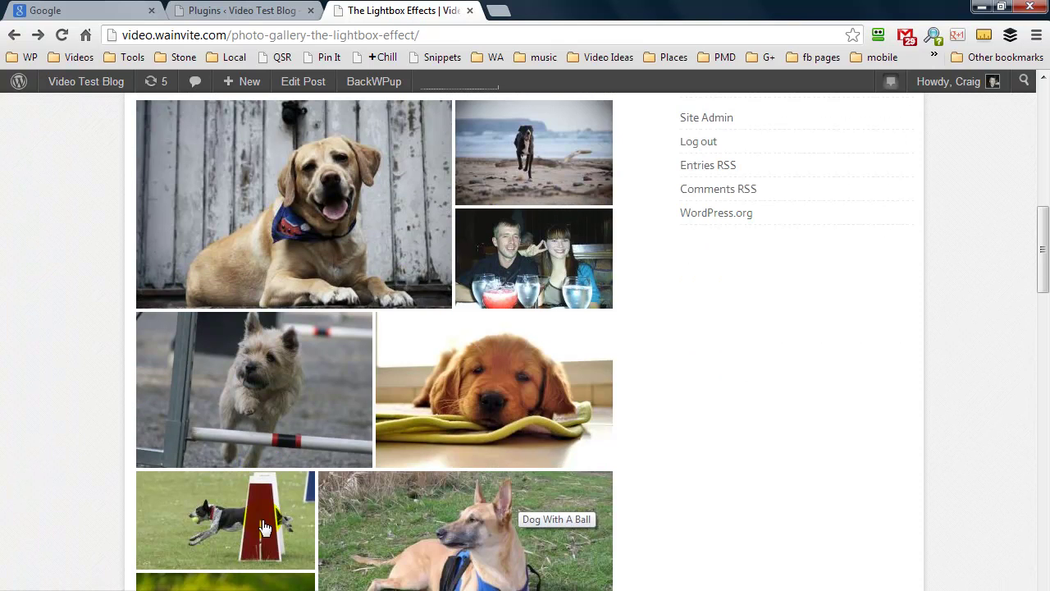
scroll(234, 539, "down", 1)
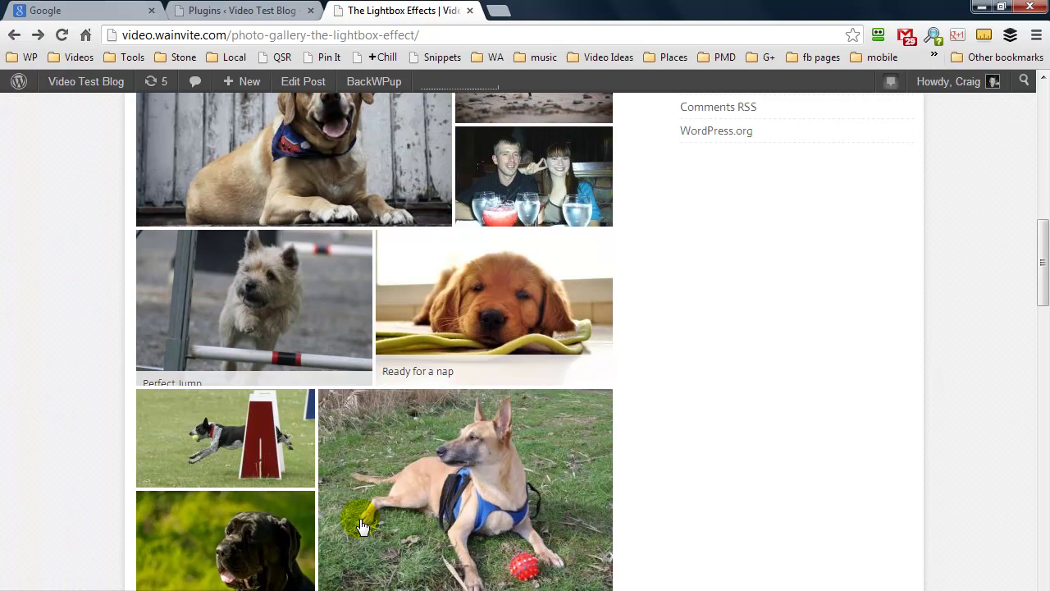
scroll(410, 485, "down", 2)
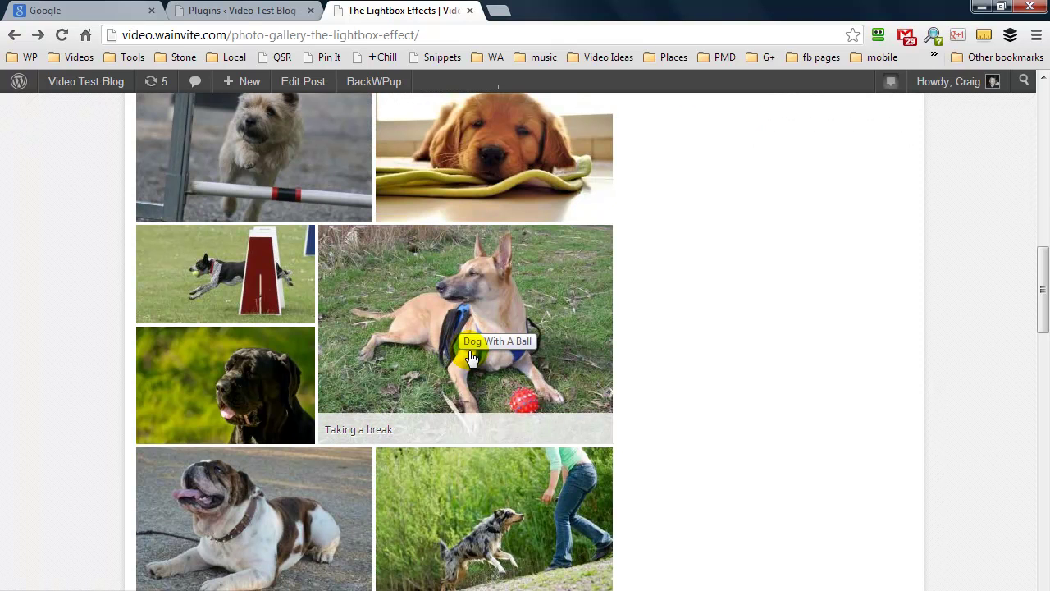
left_click(383, 327)
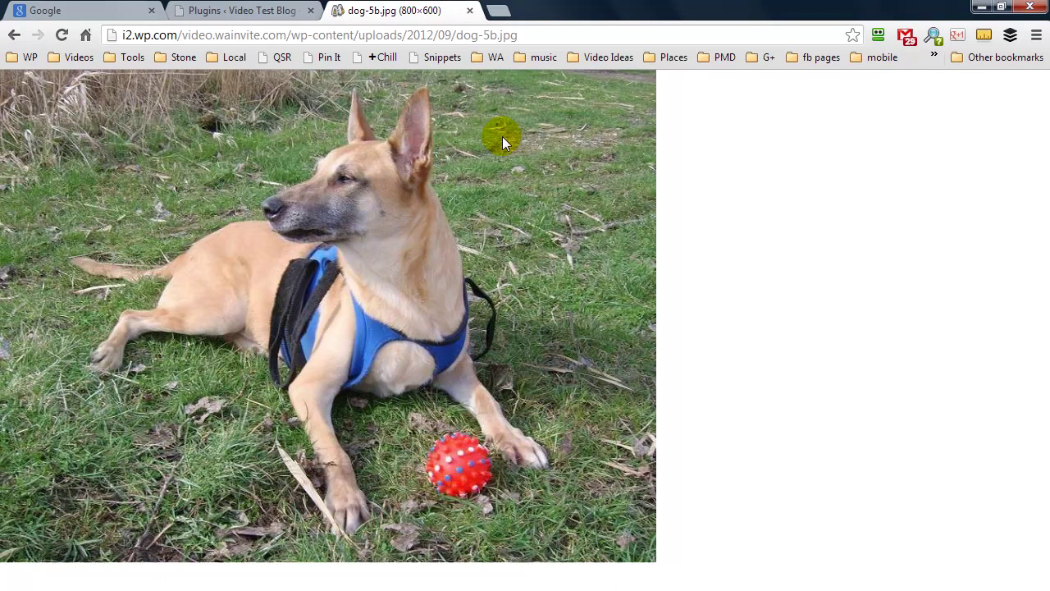
left_click(12, 36)
Step: Deactivate the Lightbox Plus plugin and activate a different installed lightbox plugin
left_click(283, 13)
scroll(148, 329, "down", 2)
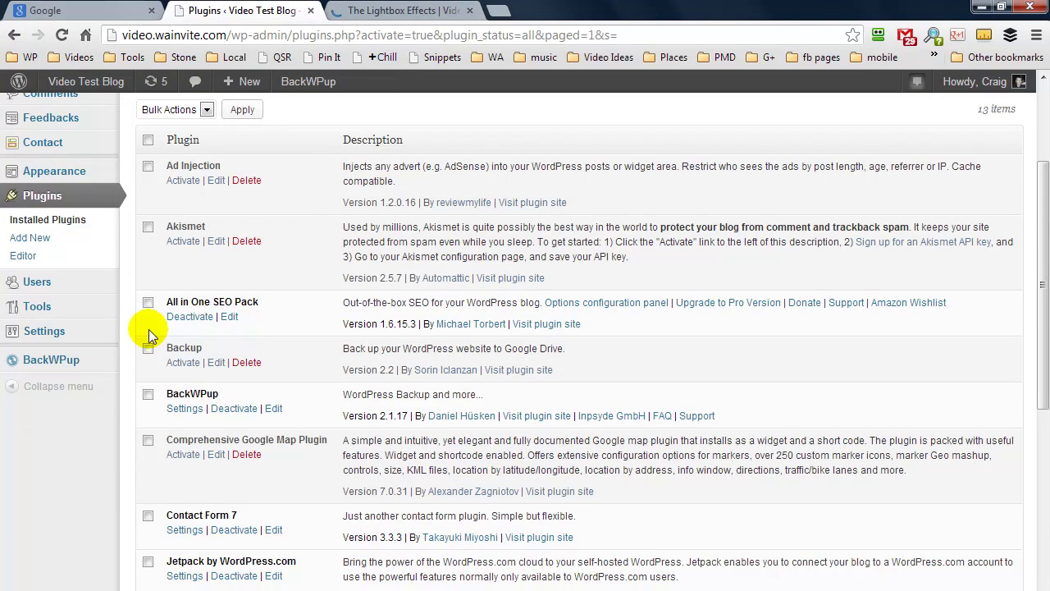
scroll(216, 417, "down", 1)
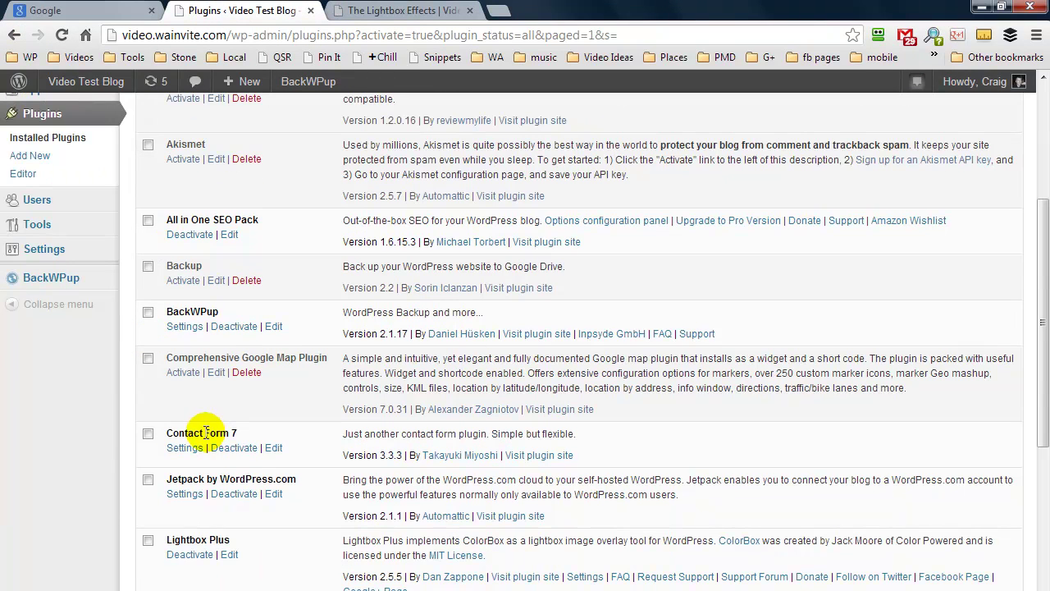
left_click(180, 554)
scroll(281, 375, "down", 4)
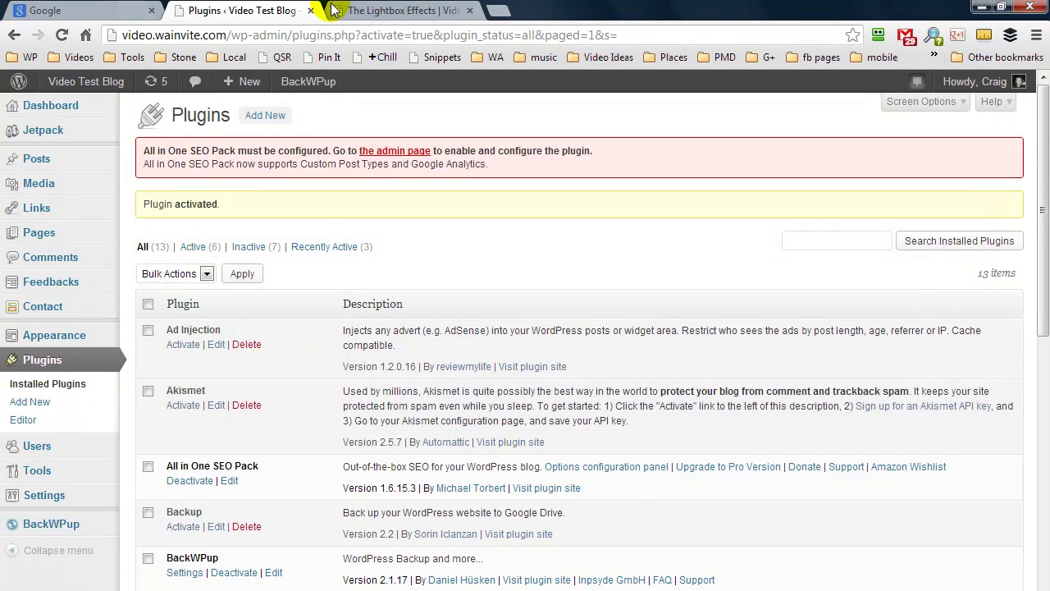
Step: Reload The Lightbox Effects post and open the laptop photo in the lightbox
left_click(340, 11)
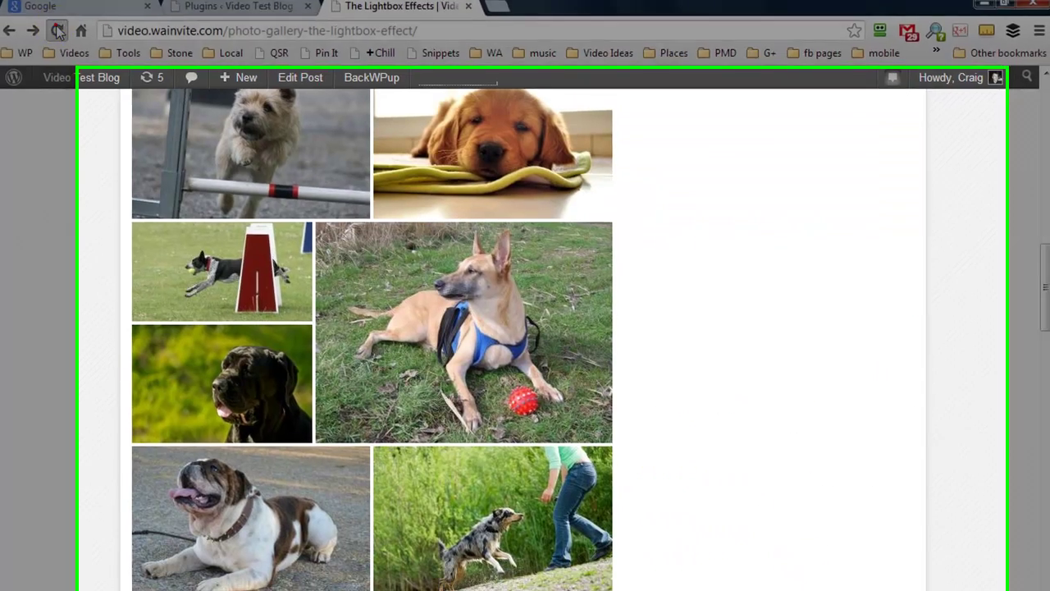
left_click(57, 31)
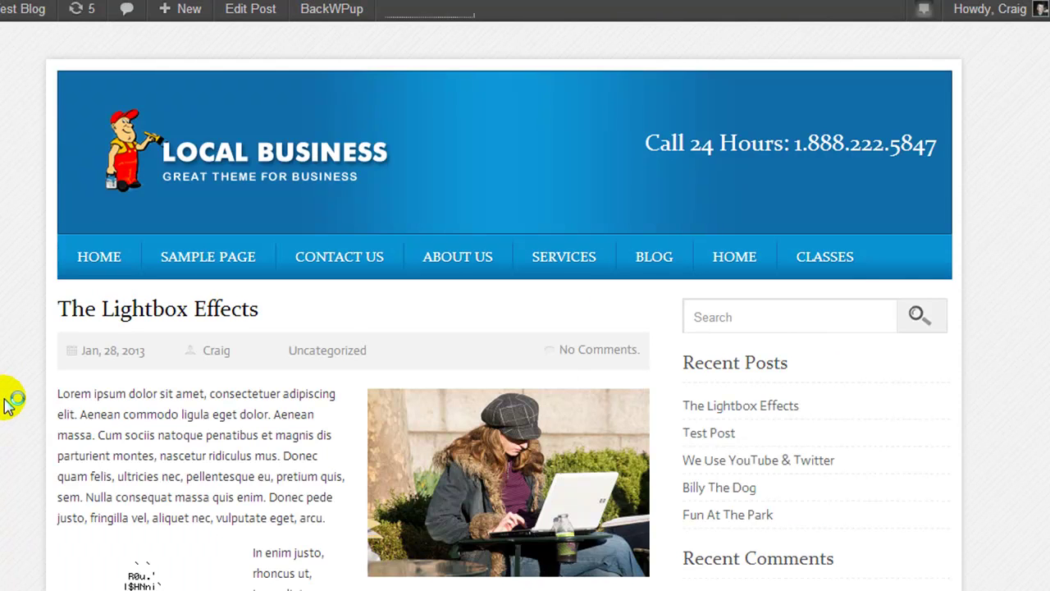
scroll(492, 312, "down", 2)
left_click(492, 312)
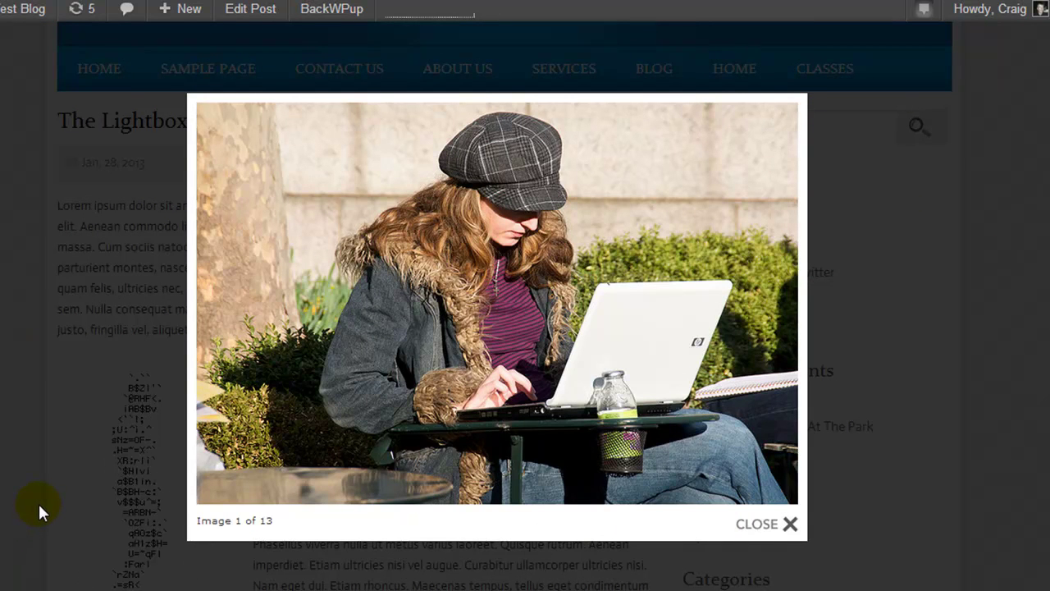
Step: Page forward through the lightbox images, view the dog with the red ball and close the overlay
mouse_move(340, 294)
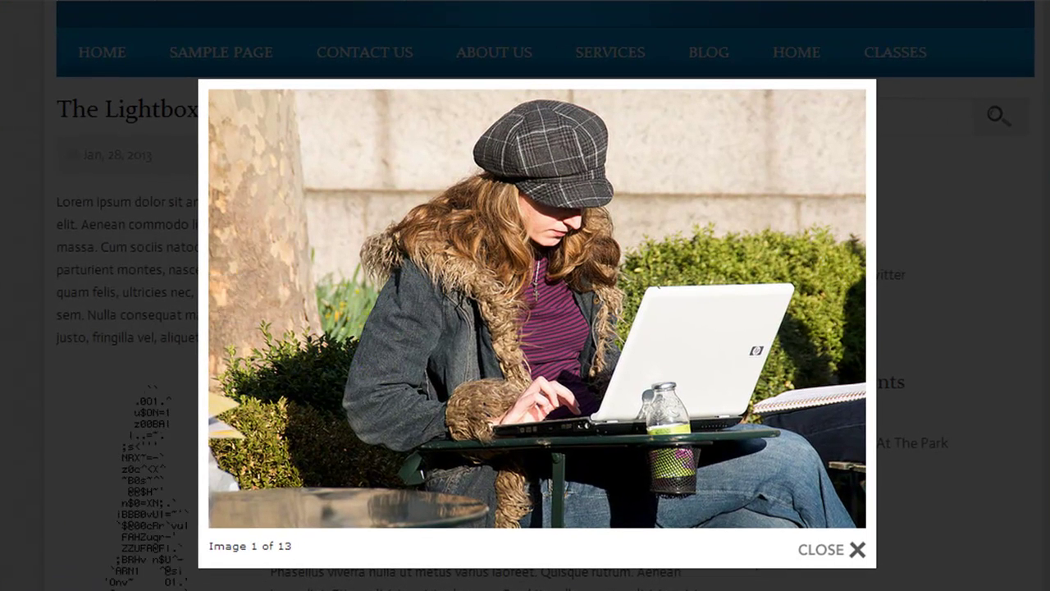
mouse_move(711, 351)
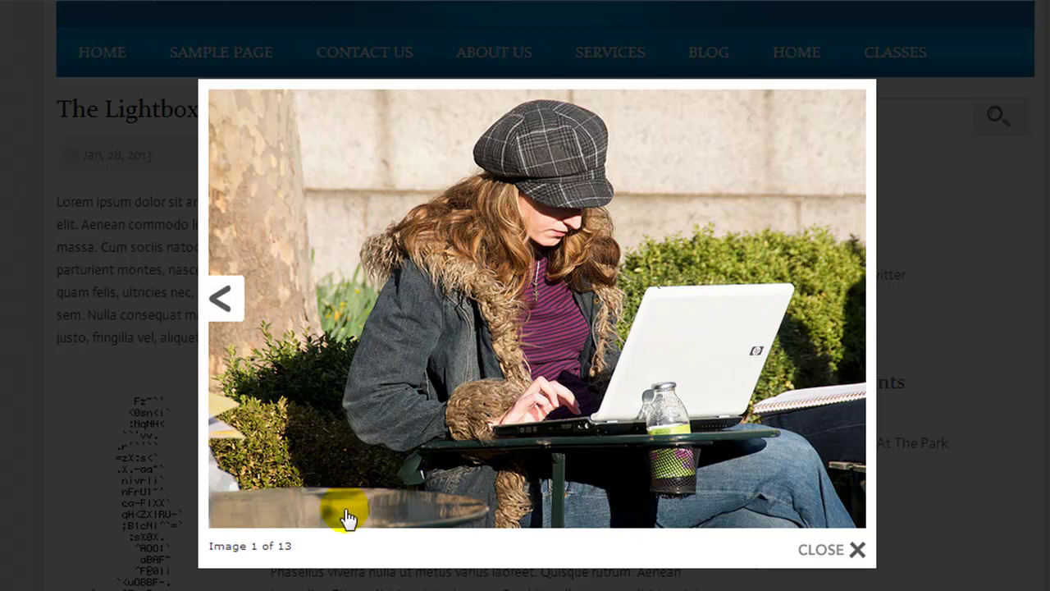
left_click_drag(293, 547, 447, 584)
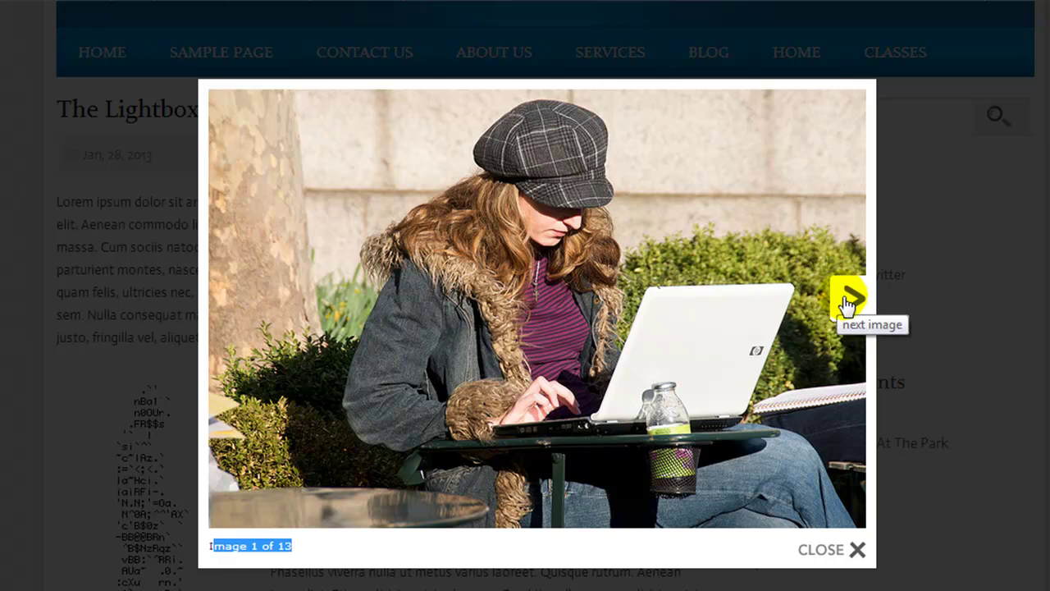
left_click(848, 302)
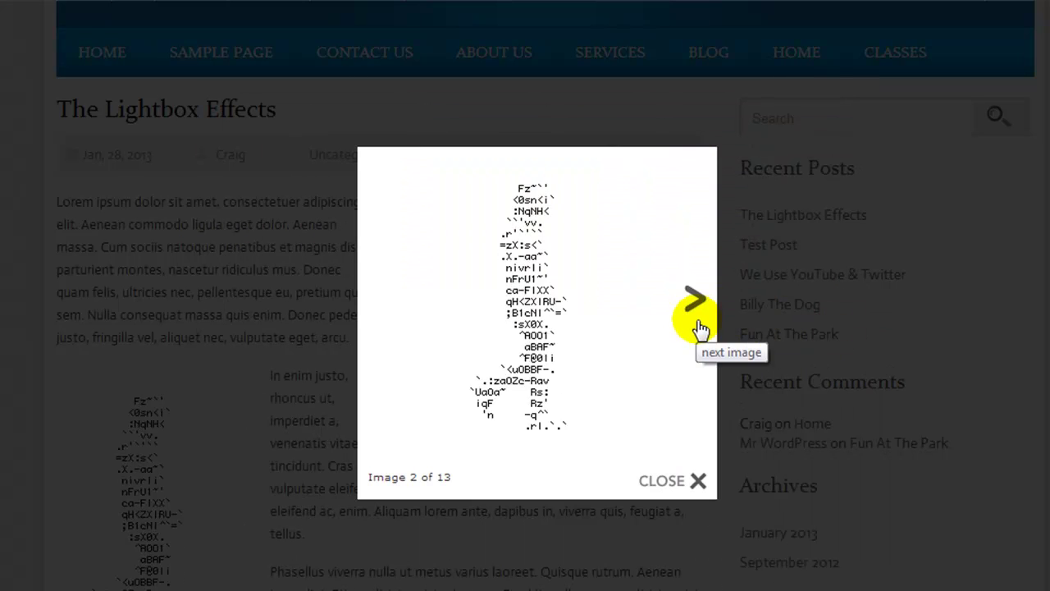
left_click(698, 325)
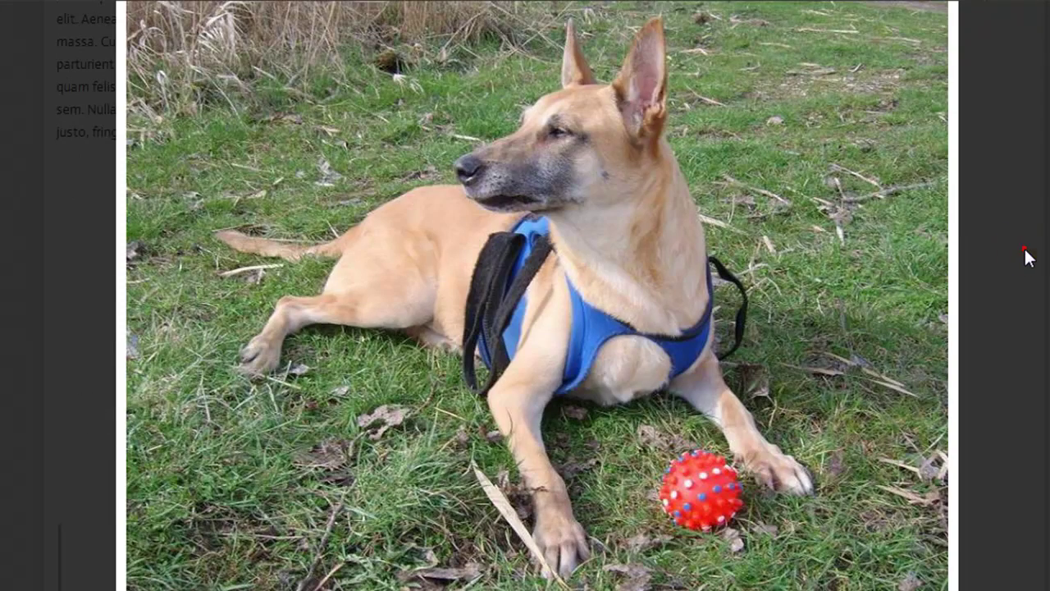
left_click(1026, 256)
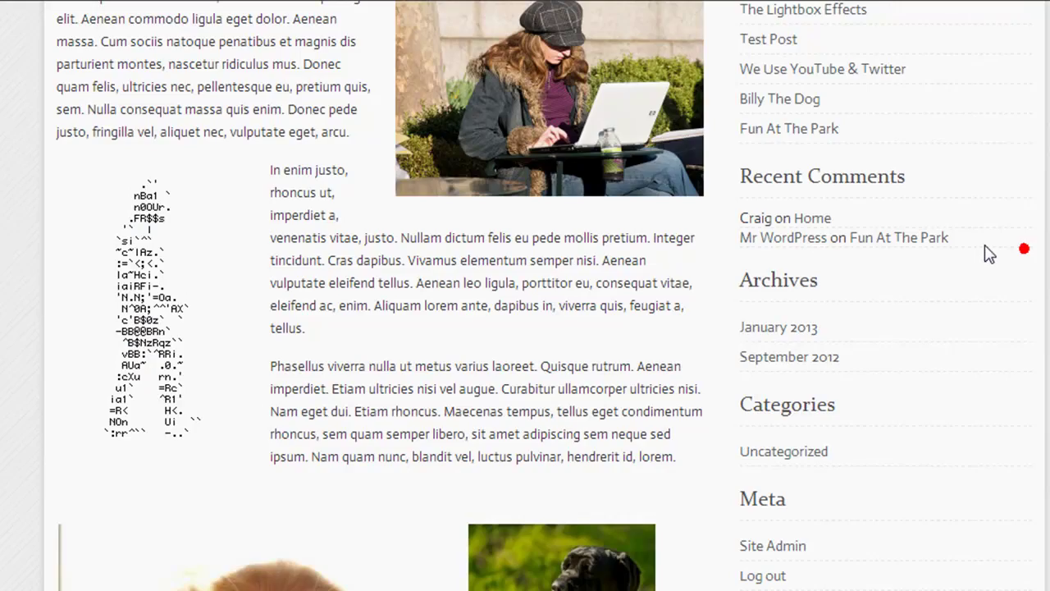
Step: Test the post's dog gallery by opening the photo of the dog with the woman in the tall grass
scroll(883, 457, "down", 5)
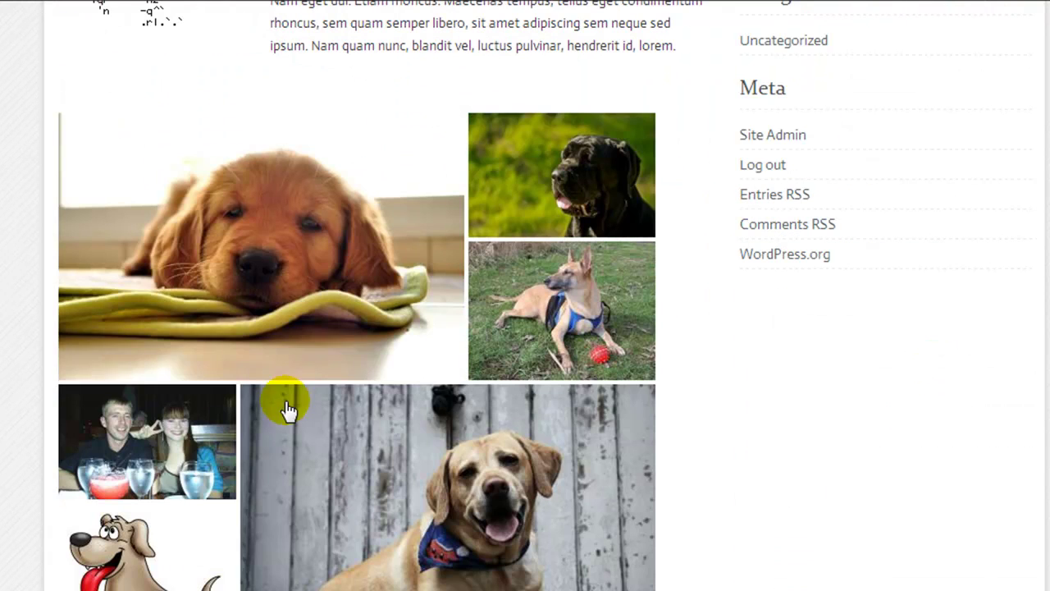
scroll(460, 457, "down", 3)
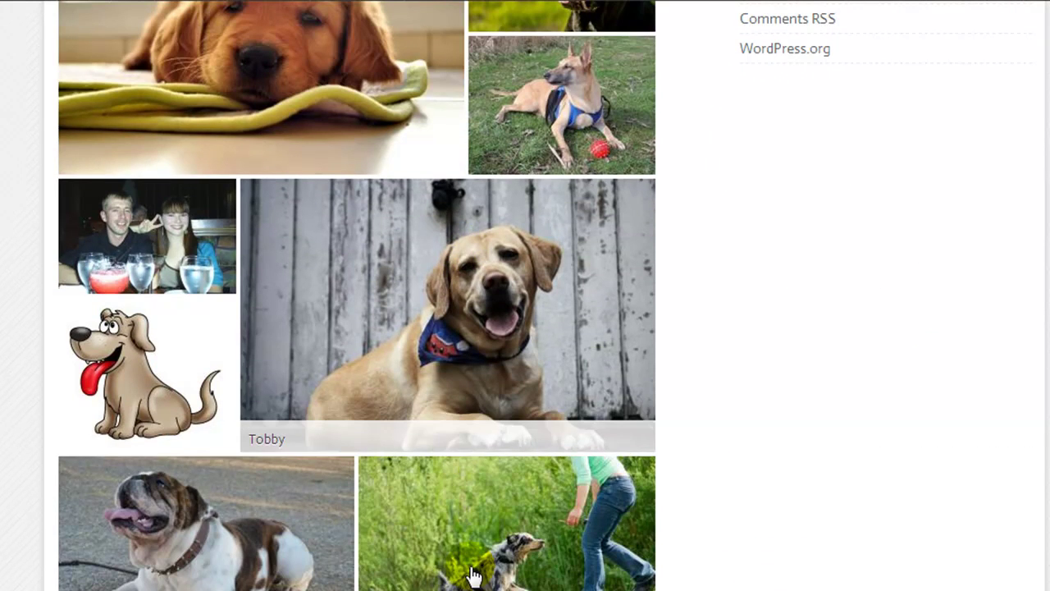
left_click(486, 530)
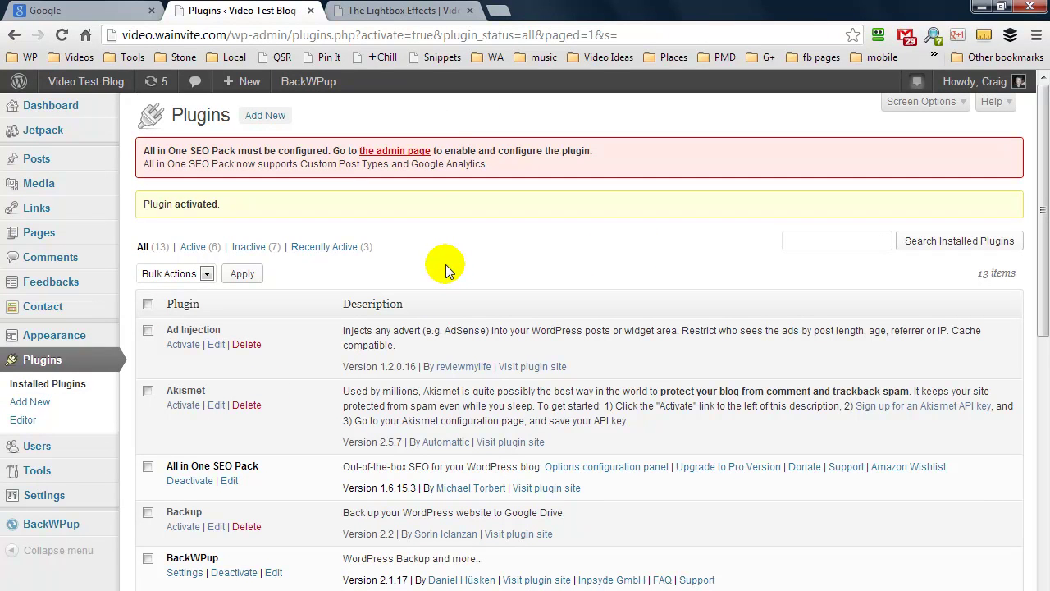
Step: Open the settings of the WP Lightbox 2 plugin from the installed plugins list
scroll(501, 252, "down", 4)
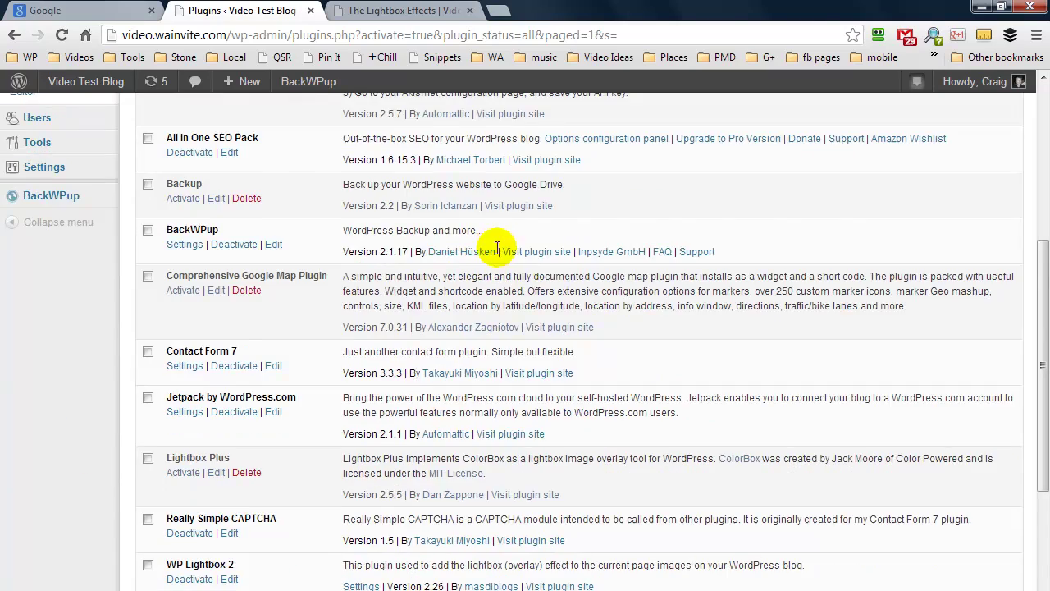
scroll(429, 241, "down", 2)
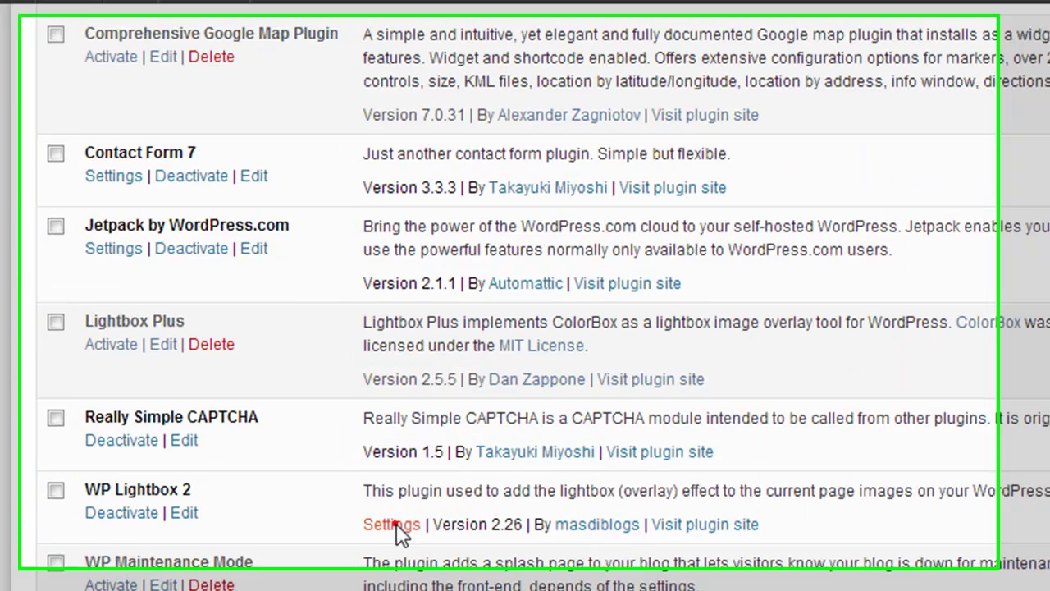
left_click(393, 525)
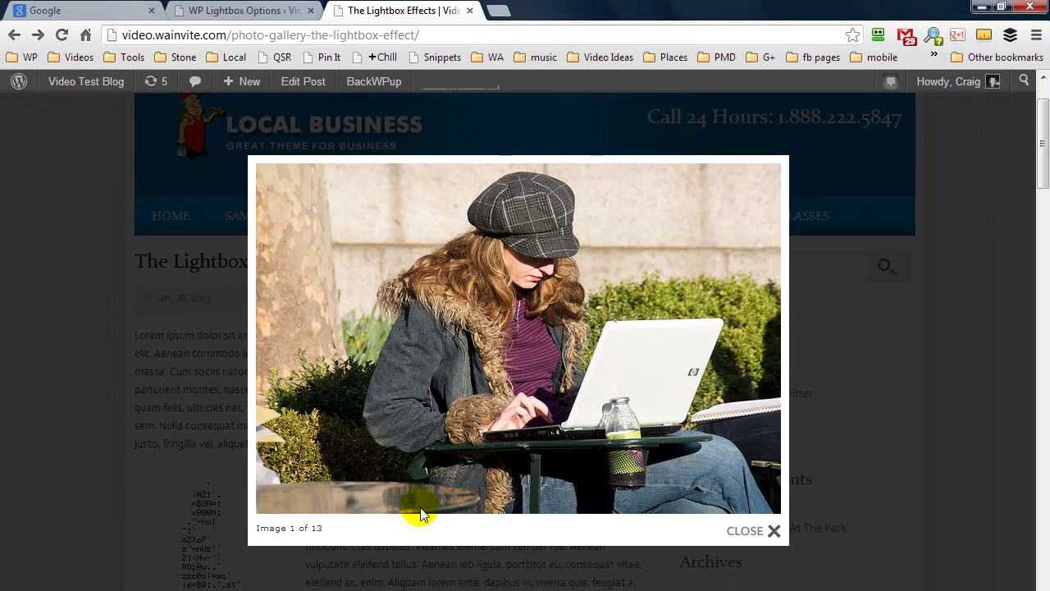
Step: Close the laptop photo's lightbox, bring up the photo's link options in the post, and return to the WP Lightbox 2 options
left_click(774, 531)
right_click(517, 381)
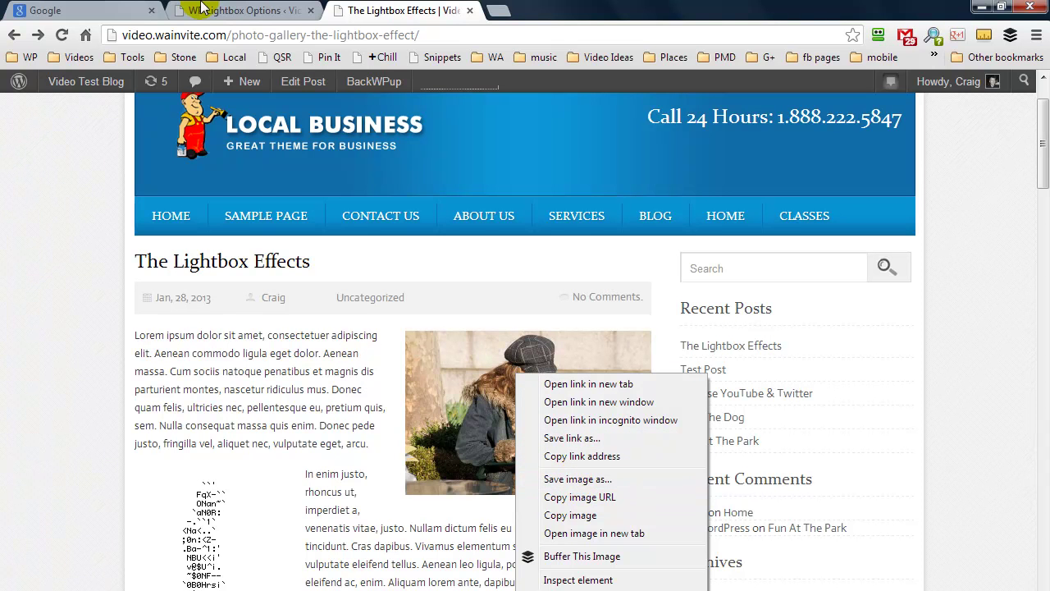
left_click(205, 9)
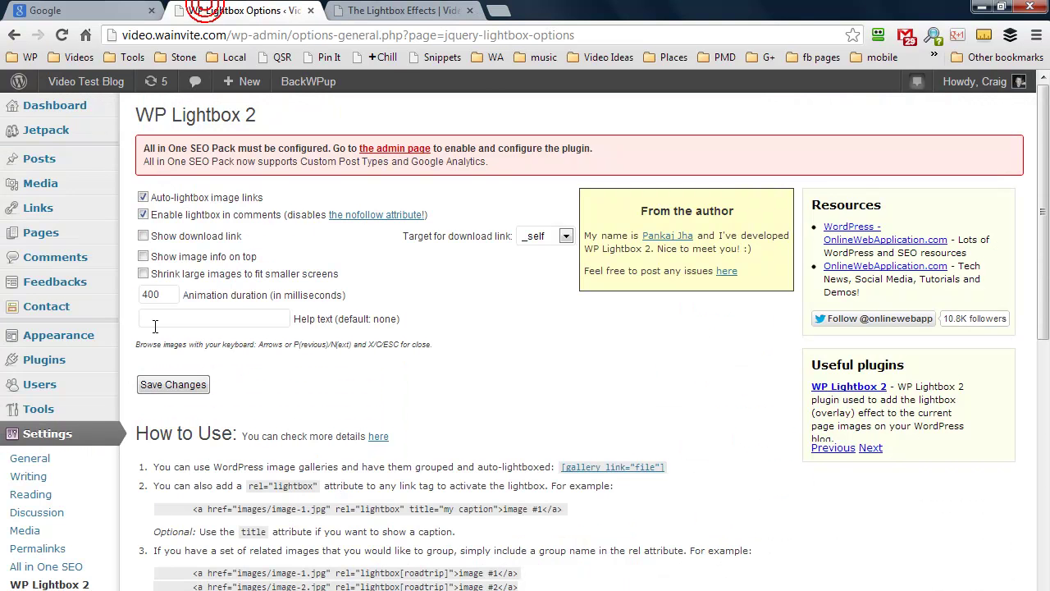